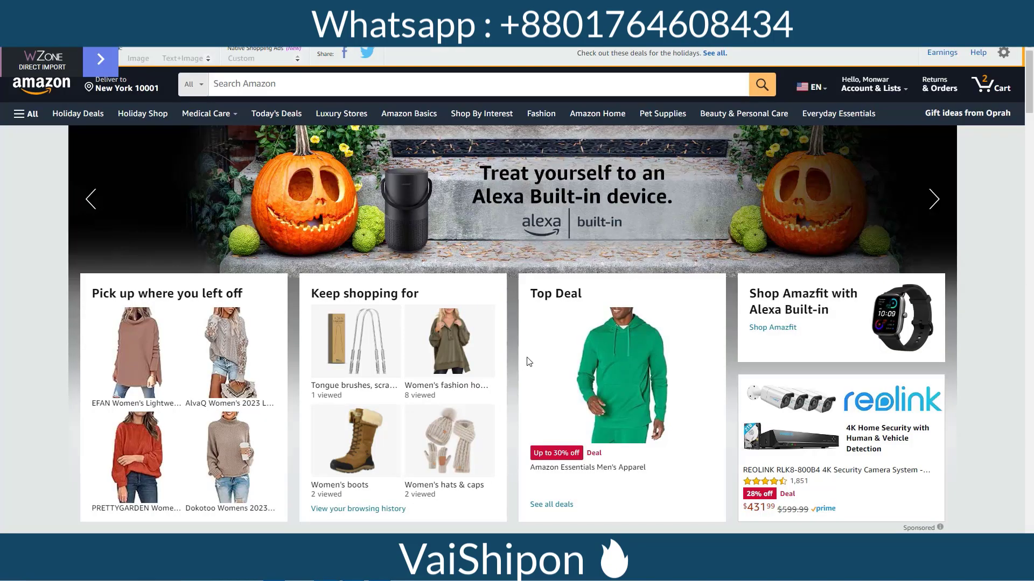
# - Browse the Amazon home page and open the Women's boots item under Keep shopping for
pyautogui.scroll(-5, 528, 359)
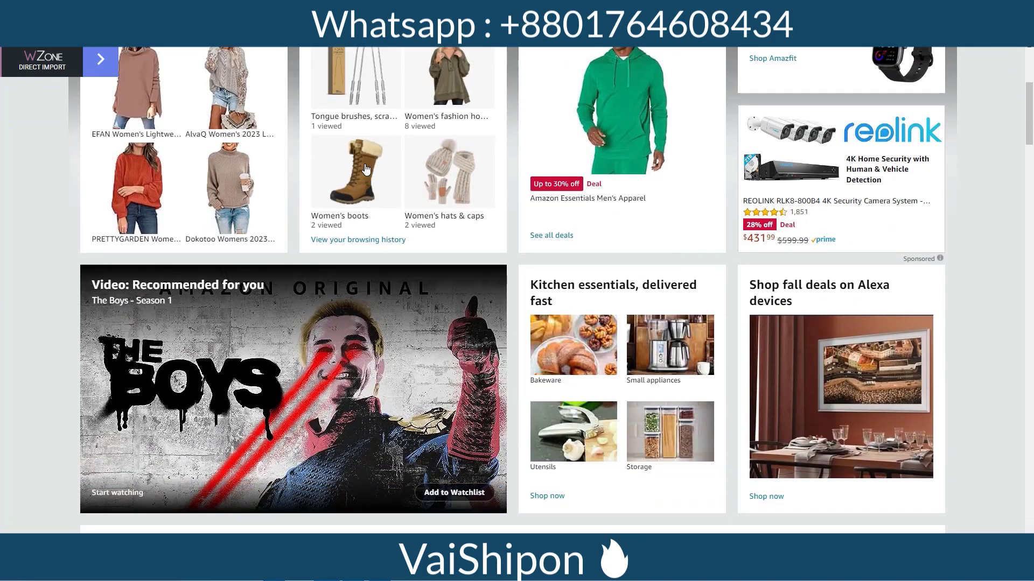
pyautogui.click(364, 164)
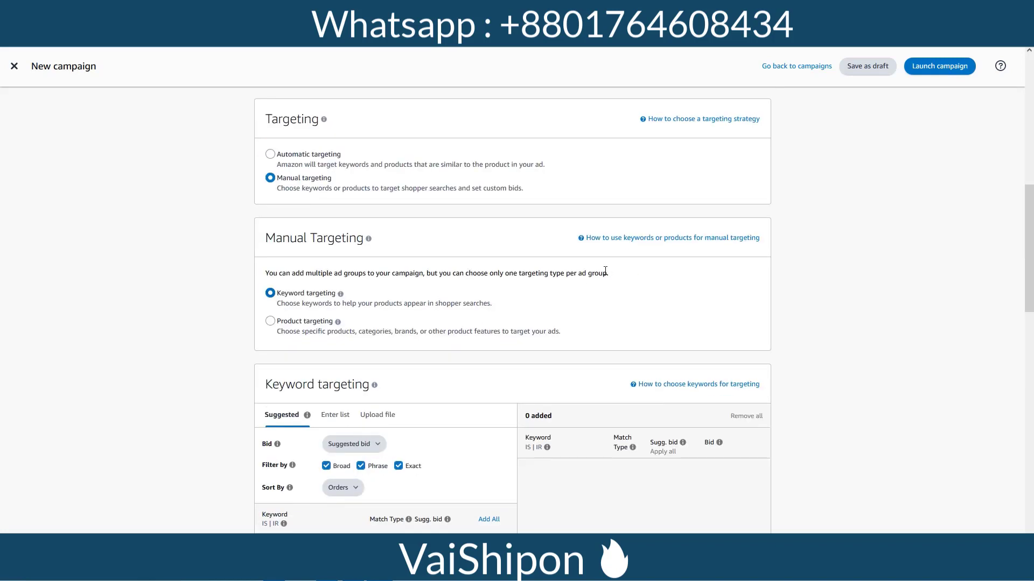
# - Switch the new campaign to automatic targeting and choose to set bids by targeting group
pyautogui.click(271, 155)
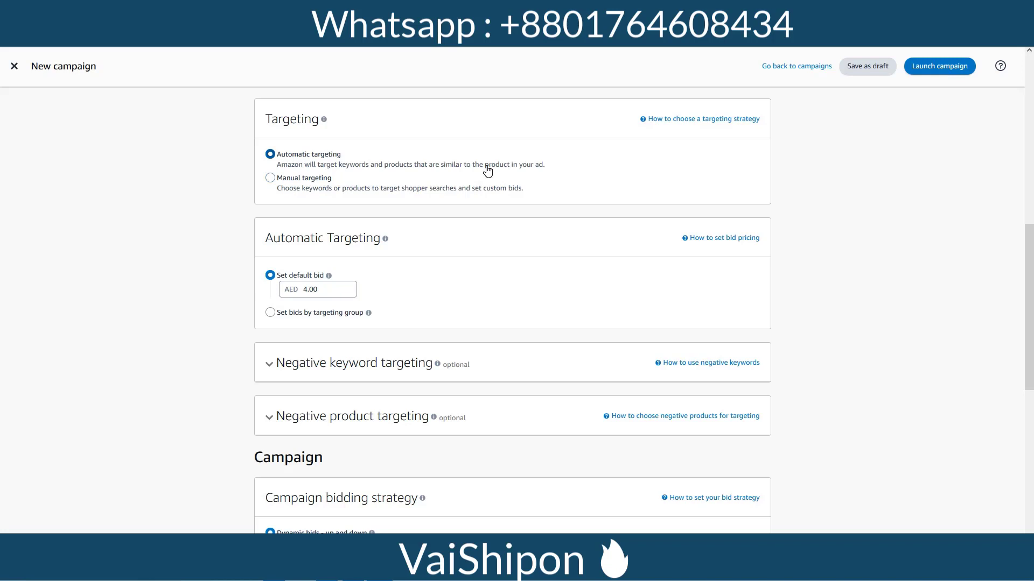
pyautogui.scroll(-1, 487, 171)
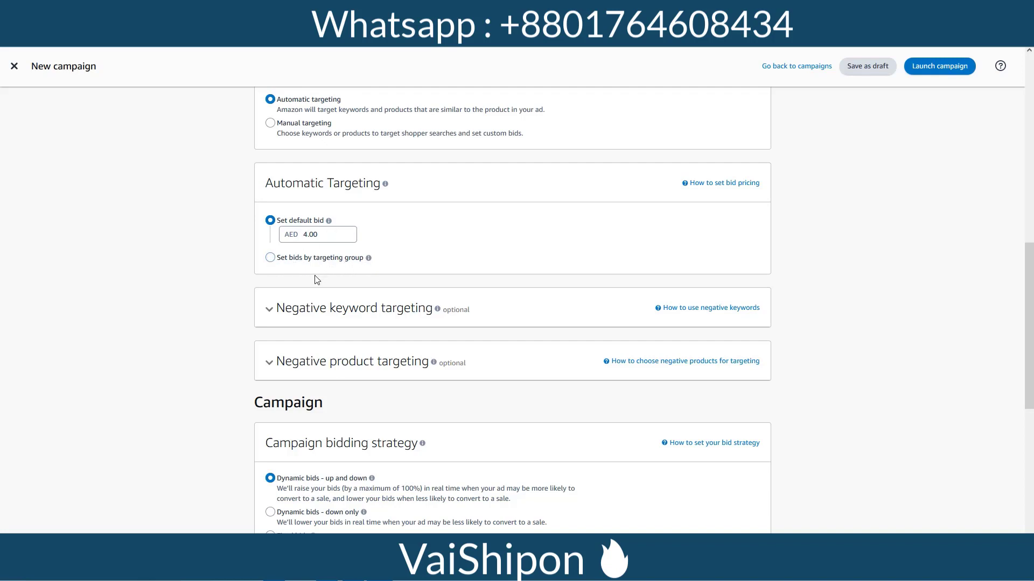
pyautogui.click(270, 257)
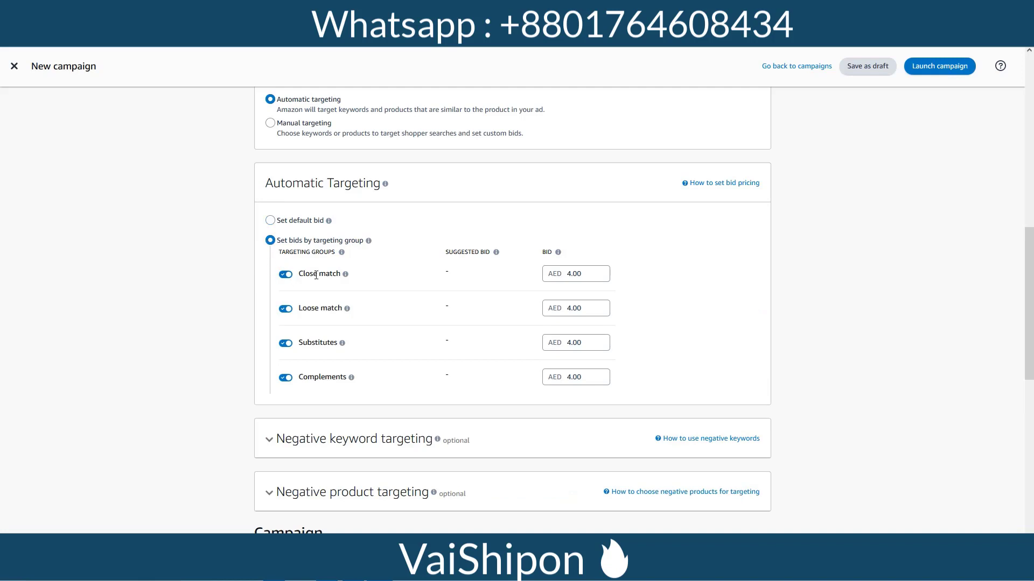
# - Switch automatic targeting to a single default bid and set it to AED 3.00
pyautogui.click(271, 222)
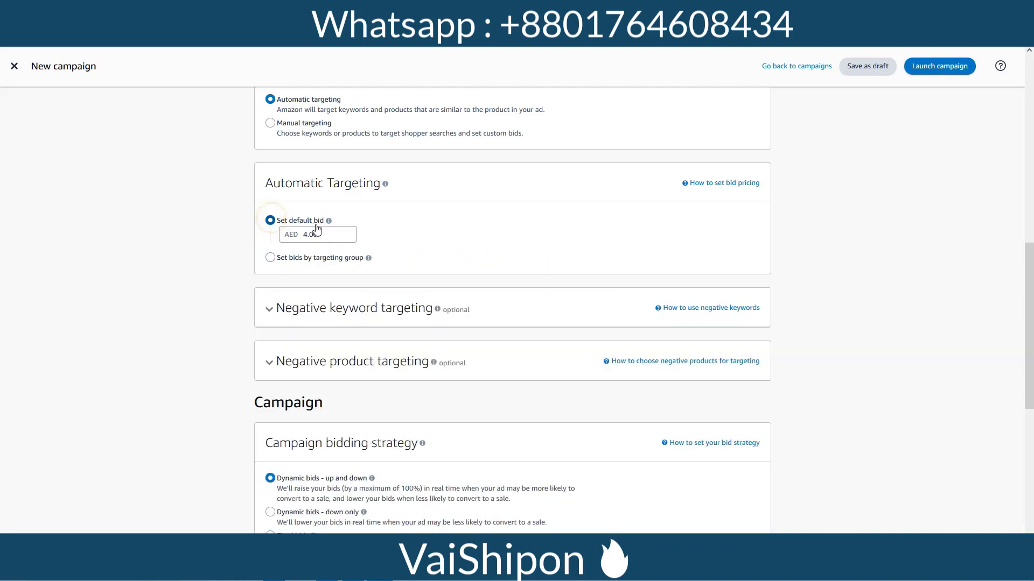
pyautogui.click(306, 235)
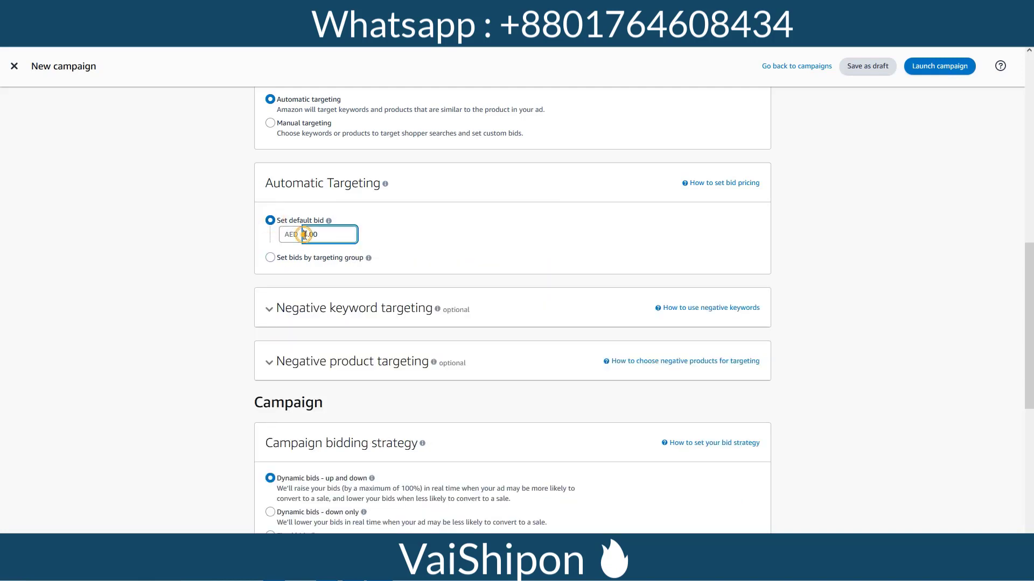
pyautogui.moveTo(319, 234); pyautogui.dragTo(289, 235)
pyautogui.click(296, 234)
pyautogui.click(292, 235)
pyautogui.doubleClick(320, 236)
pyautogui.press('BackSpace')
pyautogui.write('3')
pyautogui.click(295, 235)
pyautogui.doubleClick(295, 235)
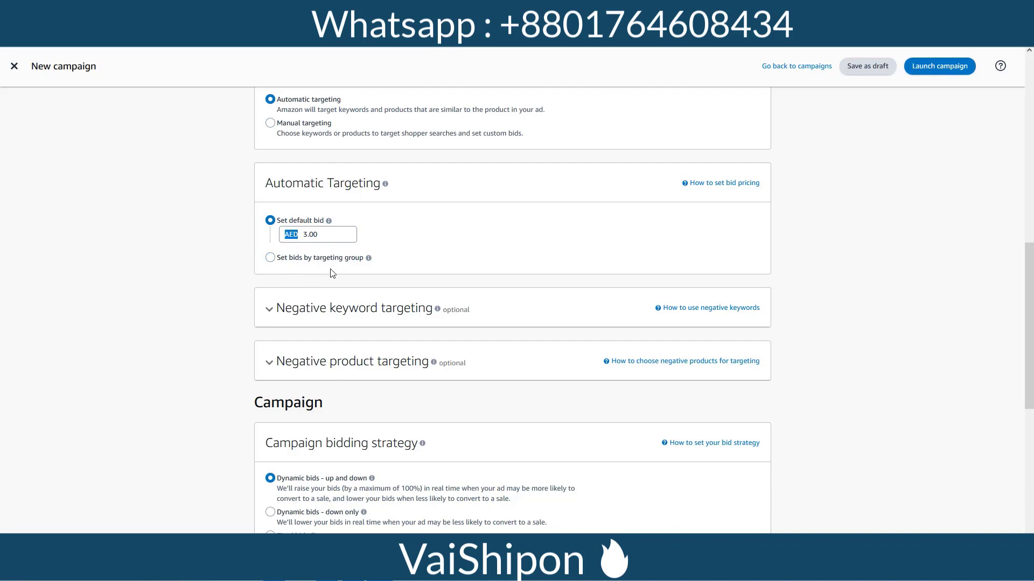
# - Change automatic targeting to individual bids per targeting group and view the explanation of Close match
pyautogui.click(270, 258)
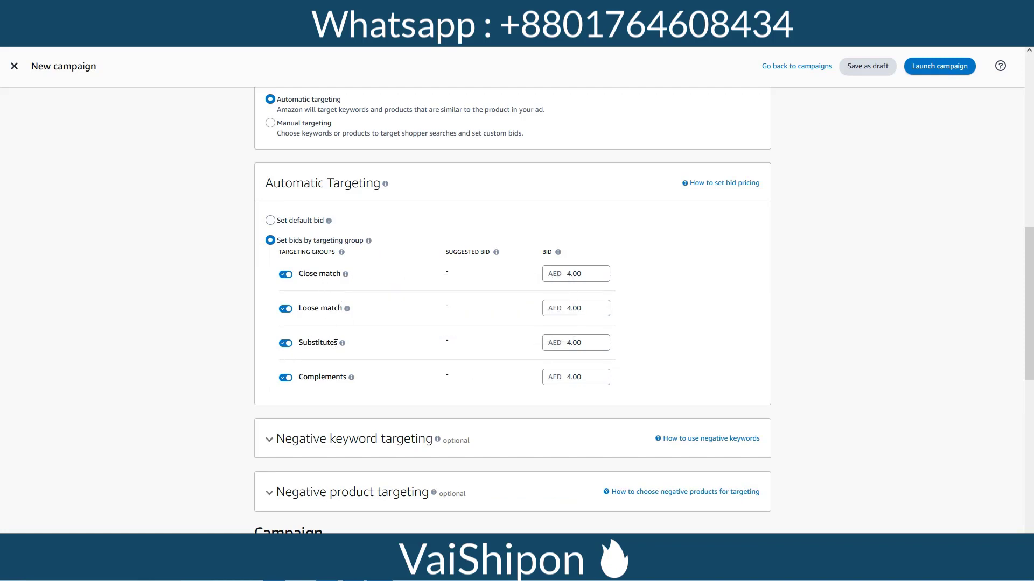
pyautogui.moveTo(346, 275)
# - Add "girls school bags" as a negative exact keyword and set the match type for further entries to Negative phrase
pyautogui.scroll(-4, 768, 340)
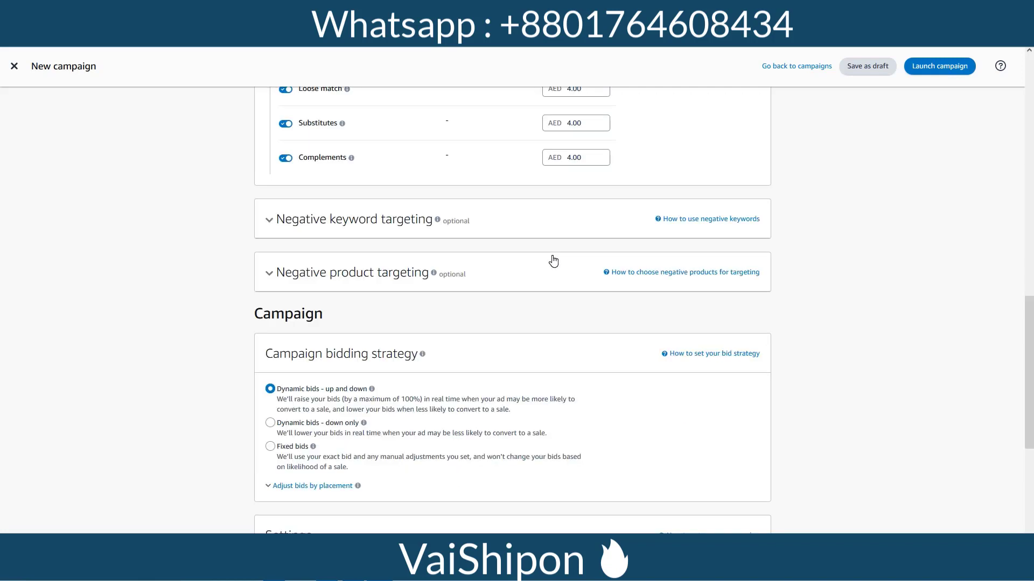
pyautogui.click(269, 221)
pyautogui.scroll(-2, 439, 311)
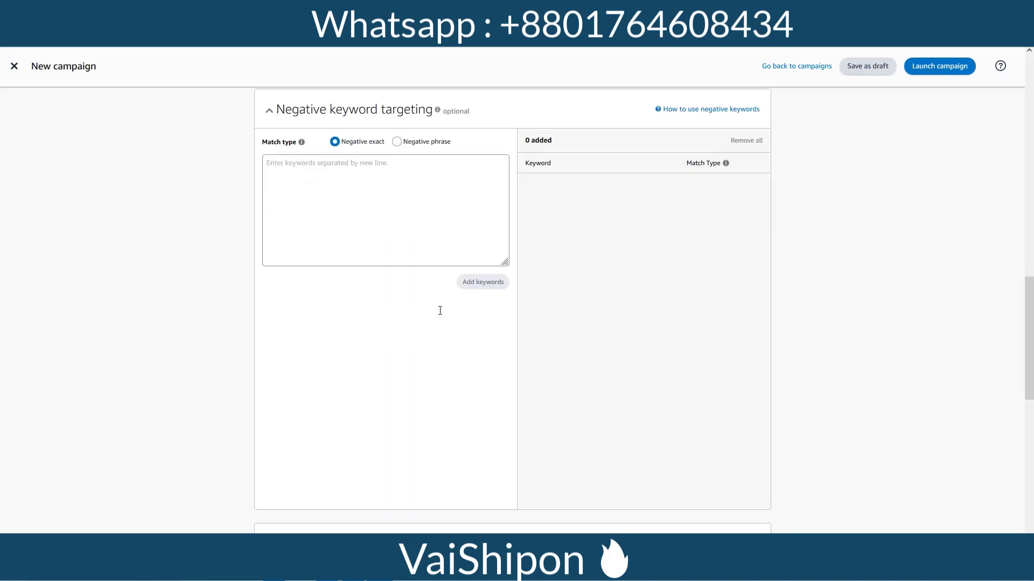
pyautogui.scroll(1, 438, 309)
pyautogui.scroll(1, 438, 305)
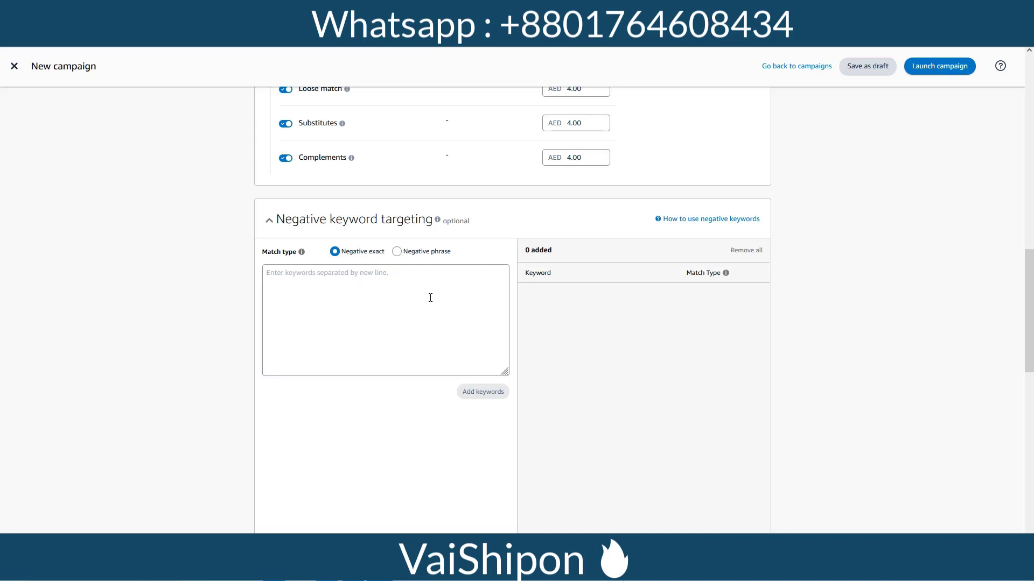
pyautogui.click(288, 268)
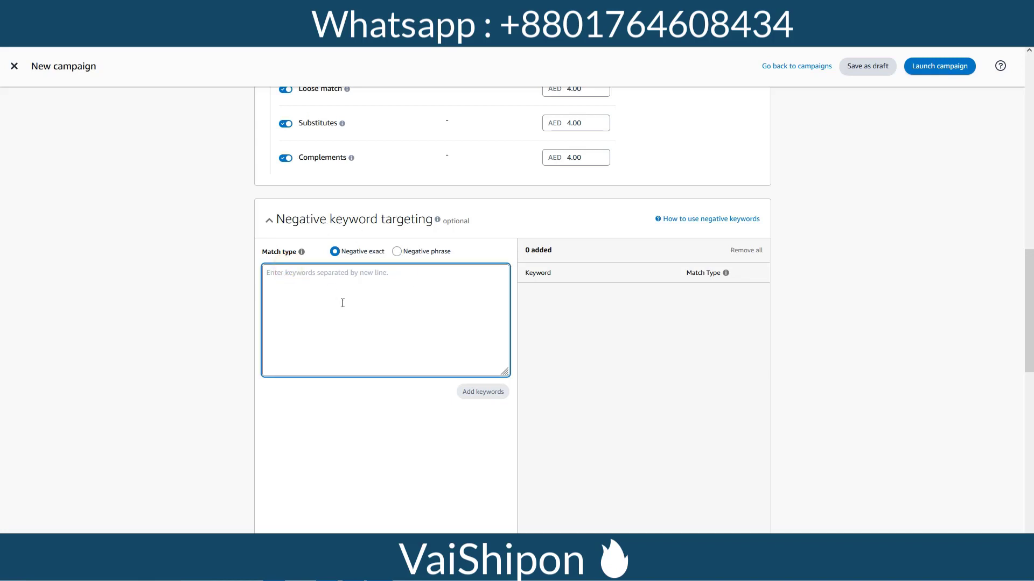
pyautogui.write('gir')
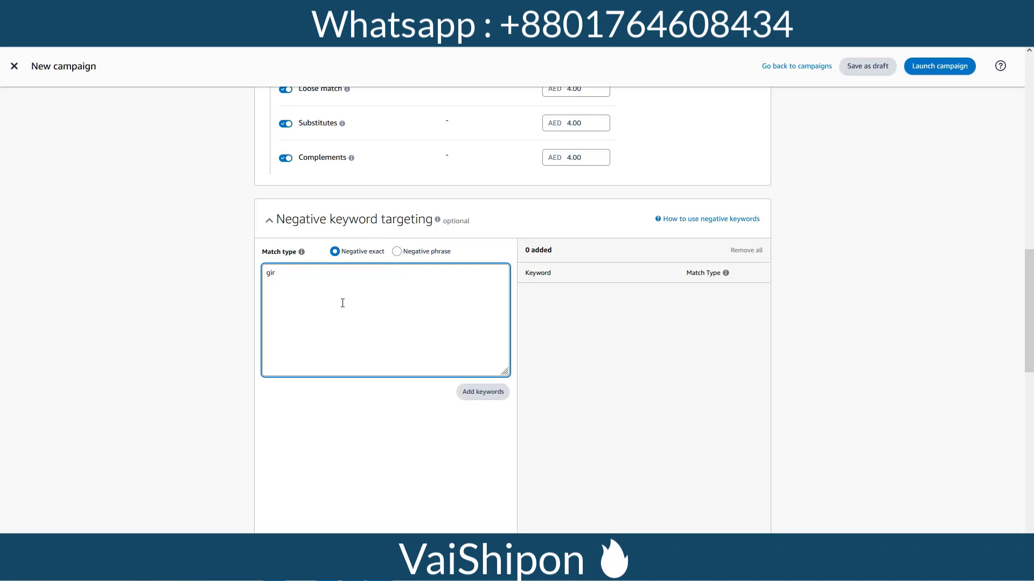
pyautogui.write('ls school bags')
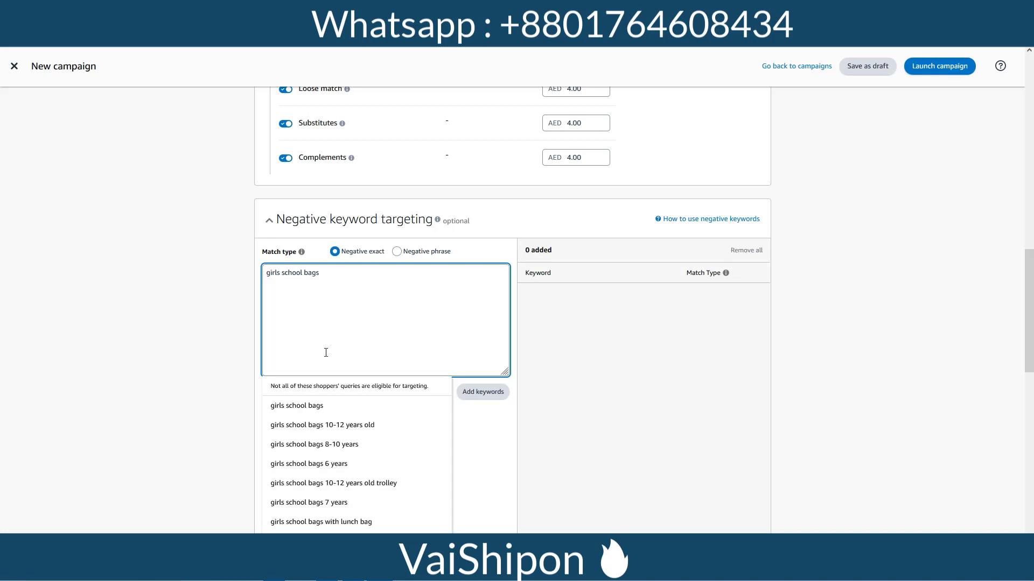
pyautogui.click(299, 410)
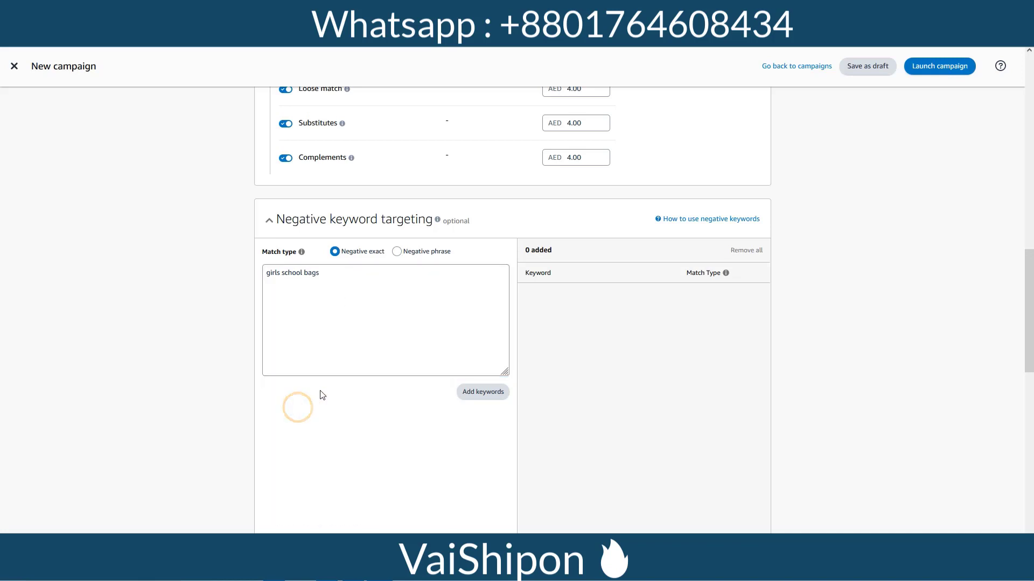
pyautogui.click(481, 395)
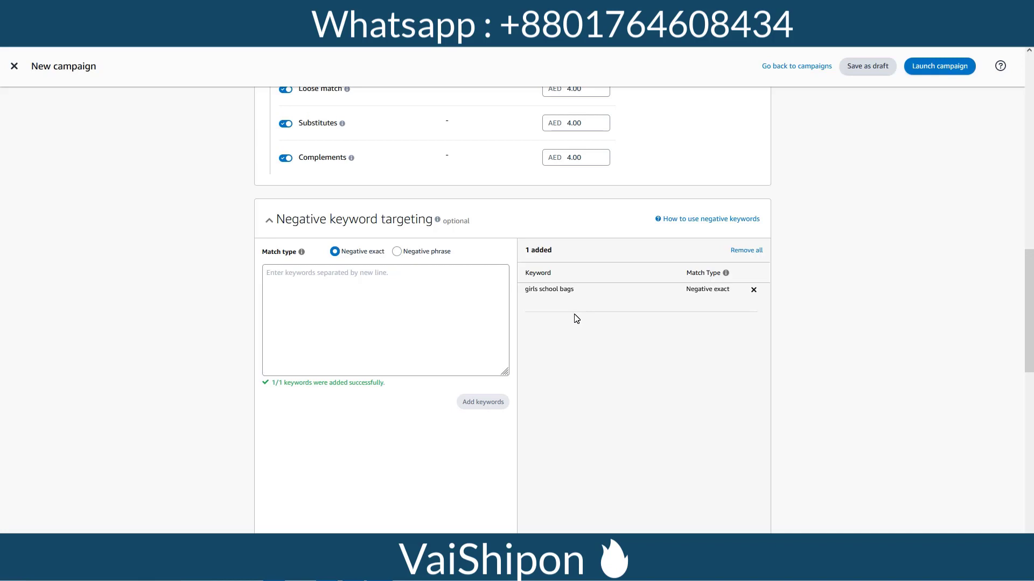
pyautogui.click(396, 253)
# - Set the campaign bidding strategy to Fixed bids
pyautogui.scroll(-10, 641, 366)
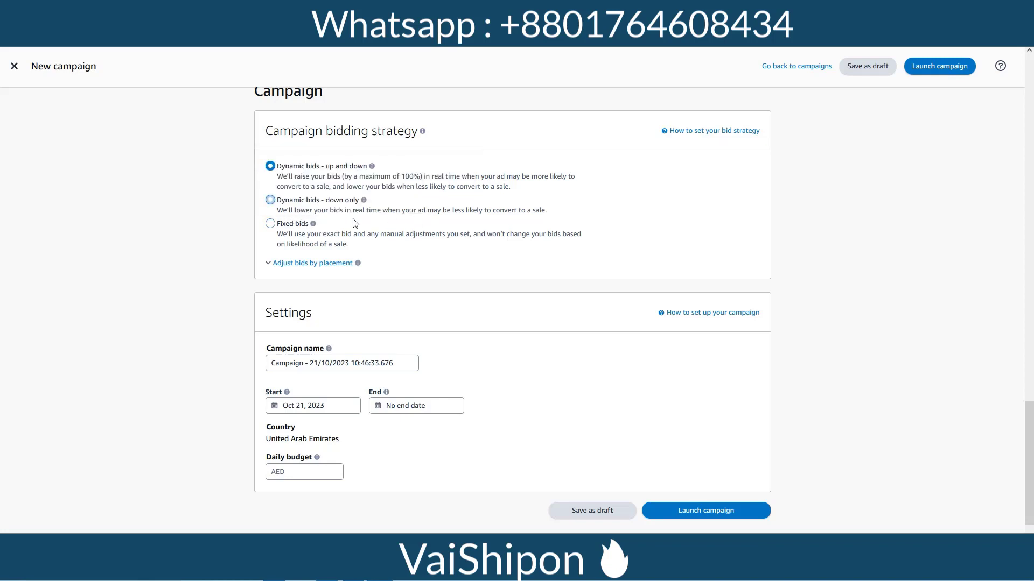
pyautogui.click(271, 224)
# - Review the targeting group bids, the added negative keyword and the explanation of Loose match
pyautogui.scroll(10, 388, 241)
pyautogui.scroll(-2, 485, 237)
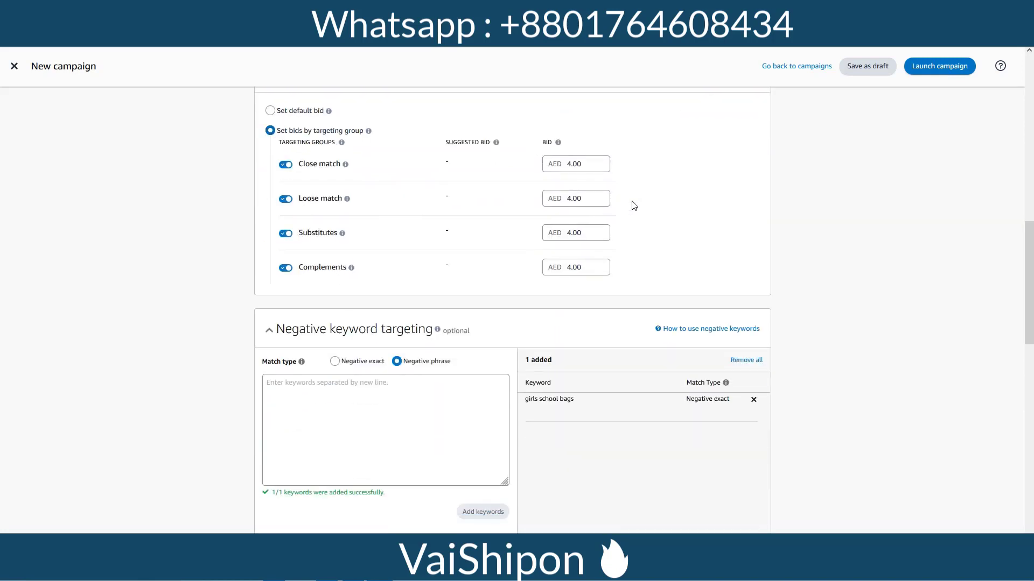
pyautogui.scroll(-5, 743, 253)
pyautogui.scroll(5, 725, 253)
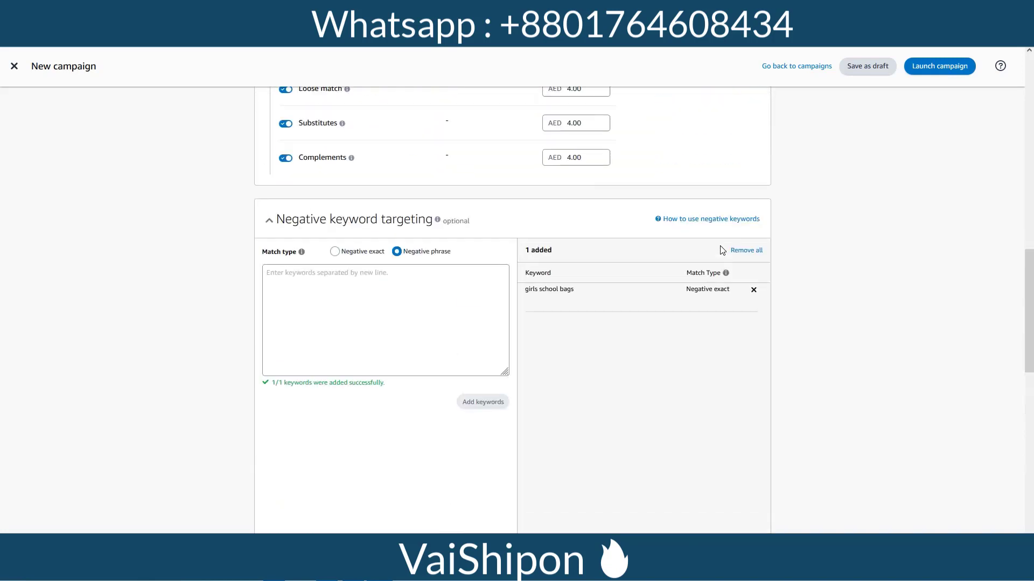
pyautogui.scroll(1, 721, 249)
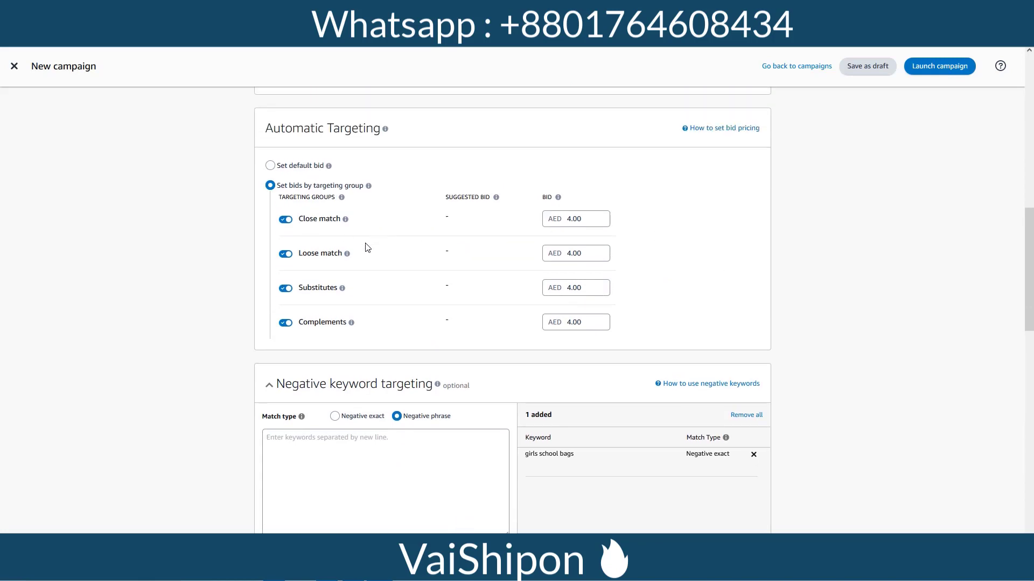
pyautogui.moveTo(348, 253)
# - Set the campaign bidding strategy to Dynamic bids - up and down
pyautogui.scroll(-15, 718, 272)
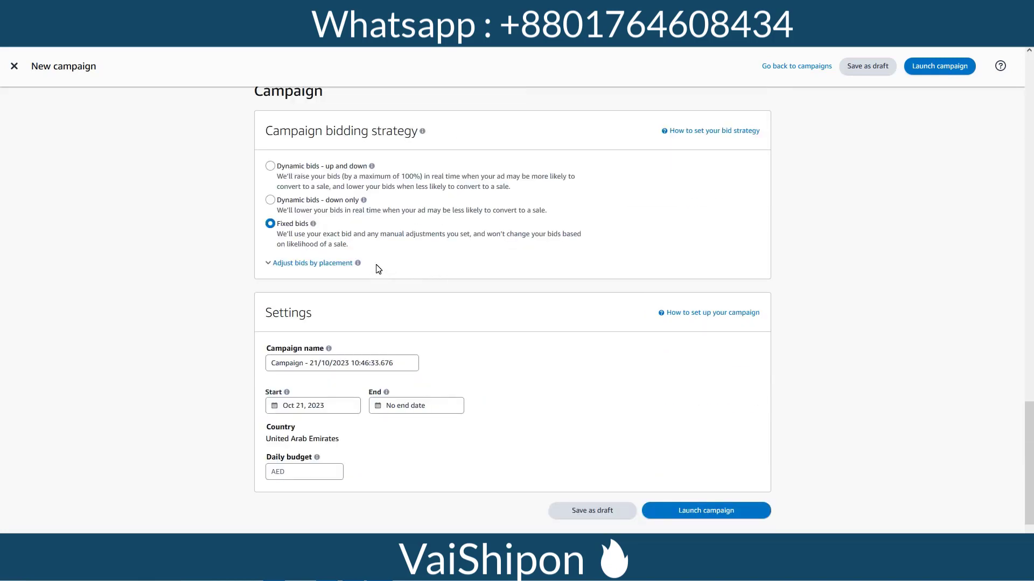
pyautogui.click(269, 166)
# - Keep the default campaign name in the settings and set the campaign's end date to Apr 28, 2024
pyautogui.scroll(-2, 397, 253)
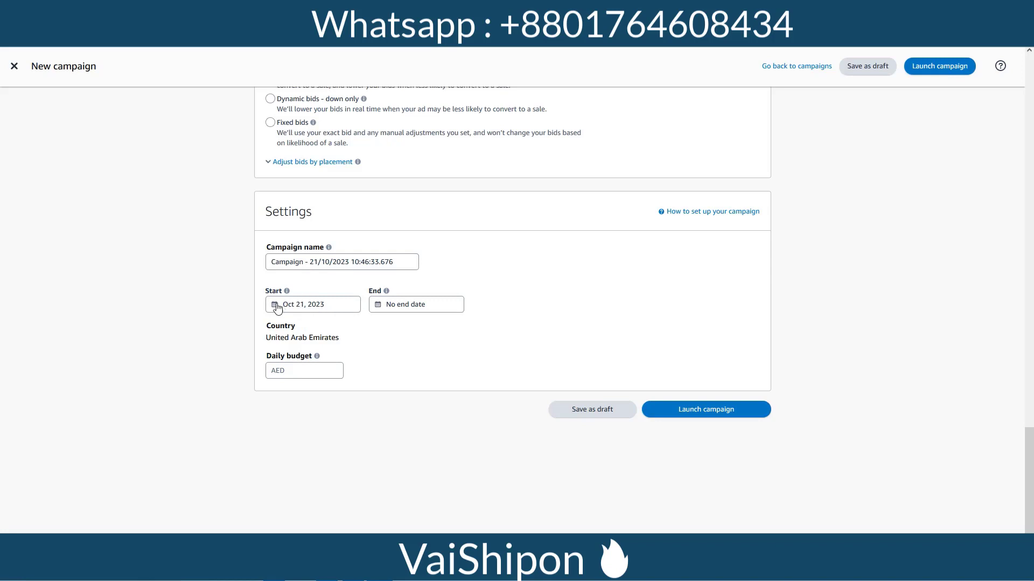
pyautogui.tripleClick(314, 260)
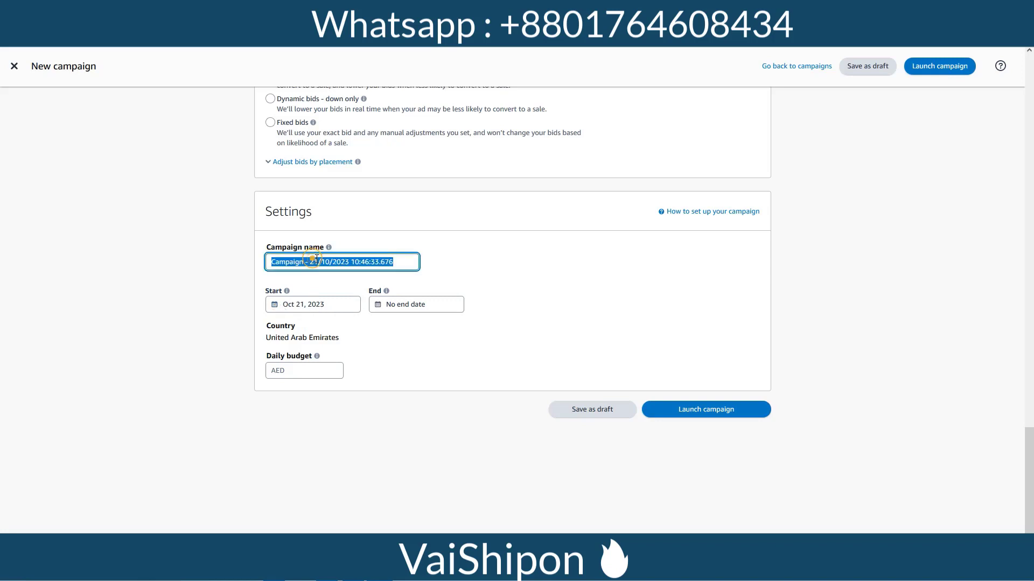
pyautogui.click(413, 262)
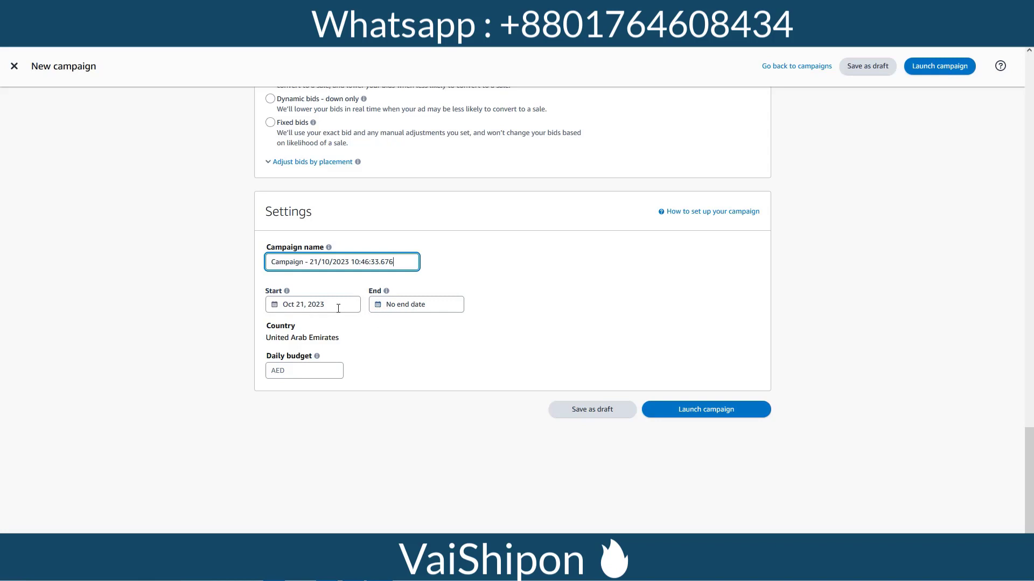
pyautogui.click(400, 305)
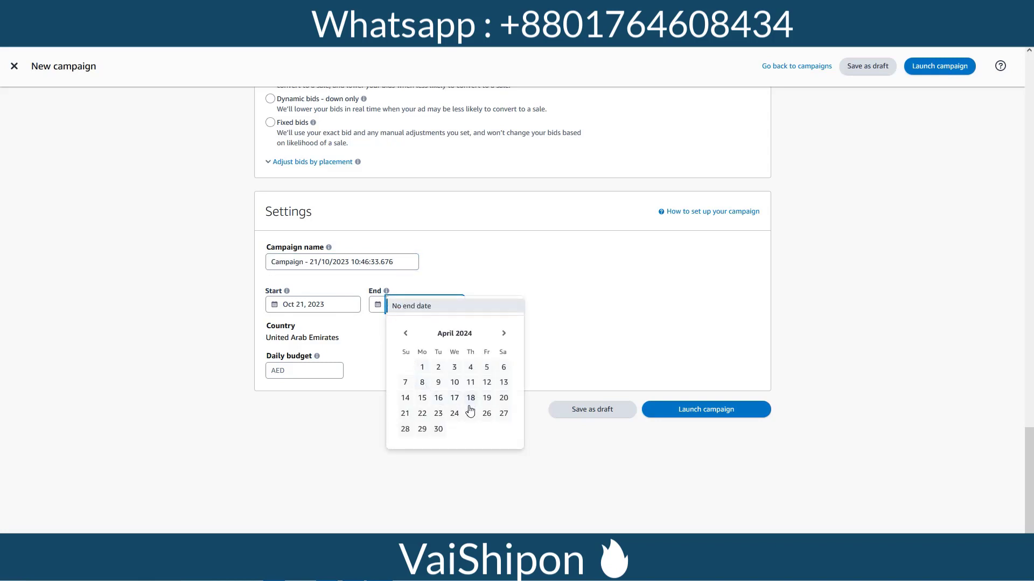
pyautogui.click(405, 429)
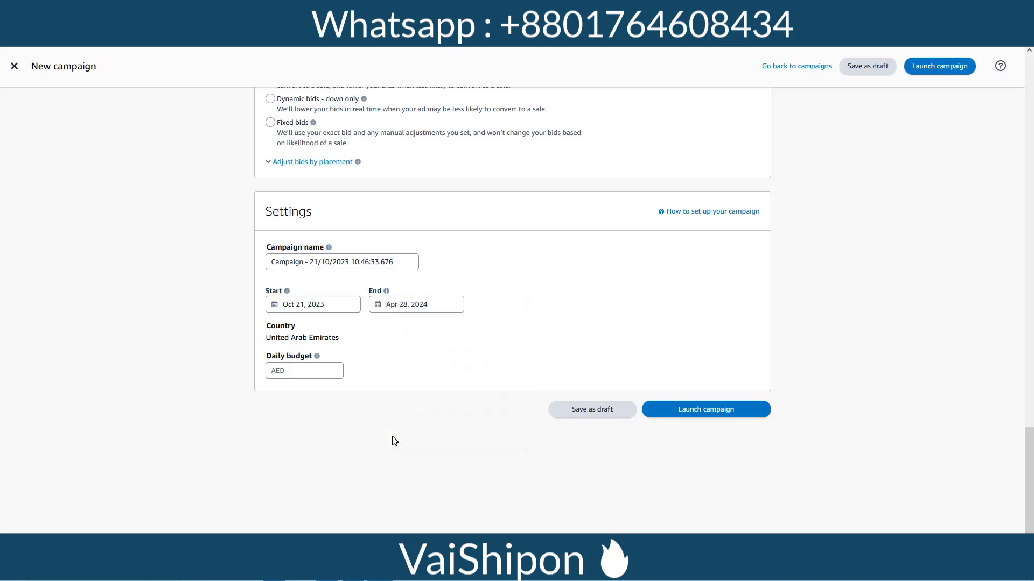